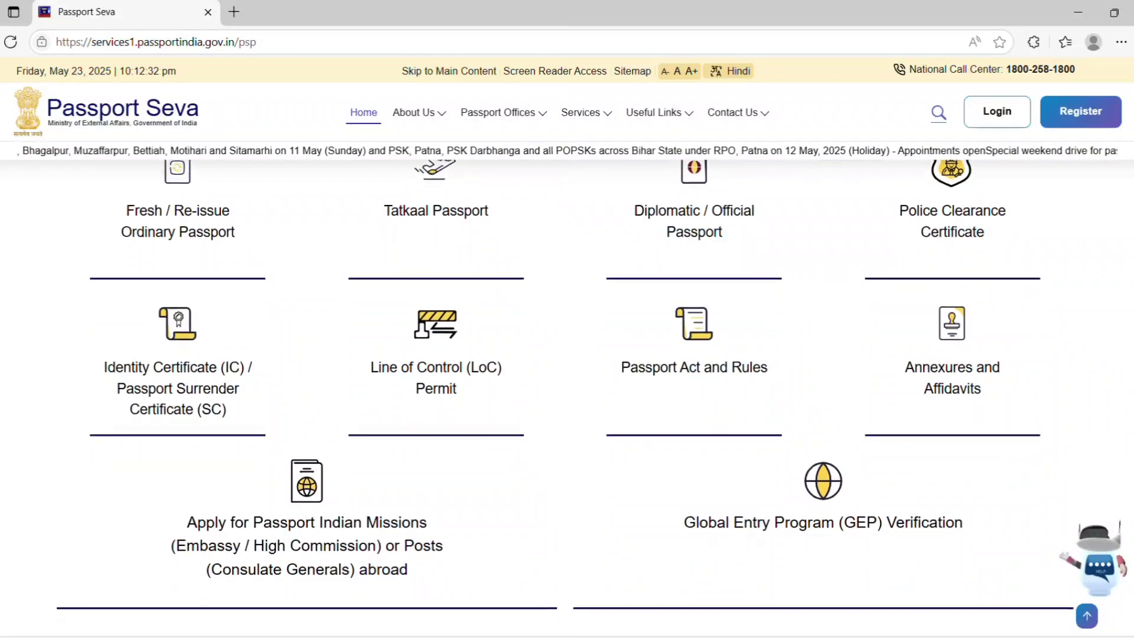
# - Look through the home page's services, weekly statistics, public notices, latest news, office locations map and app download sections
pyautogui.scroll(-3, 567, 355)
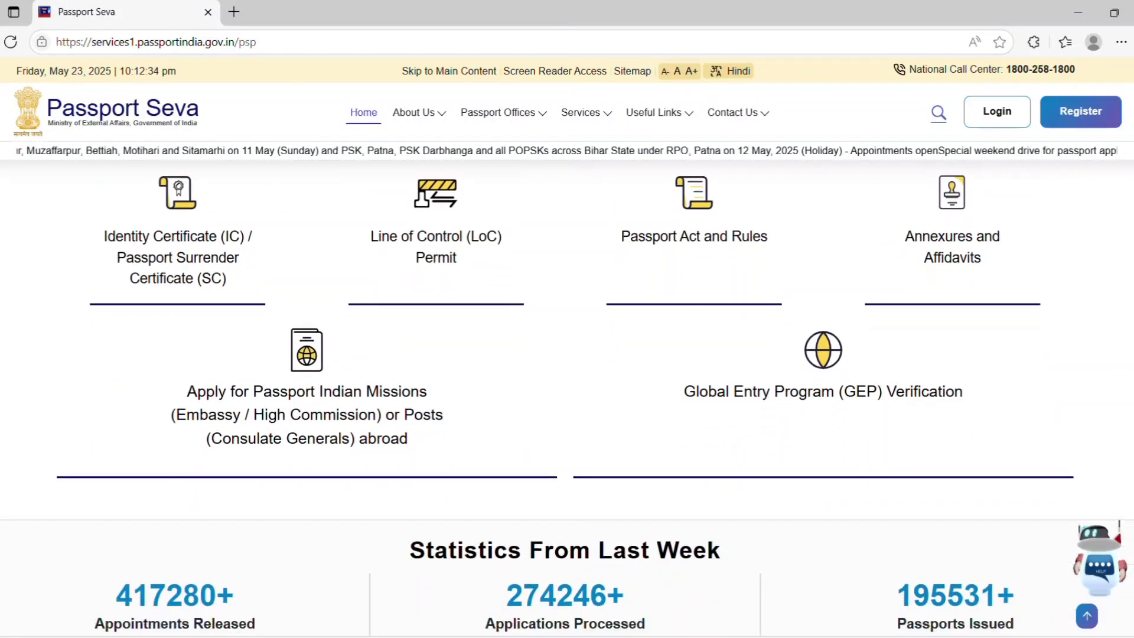
pyautogui.scroll(-1, 567, 355)
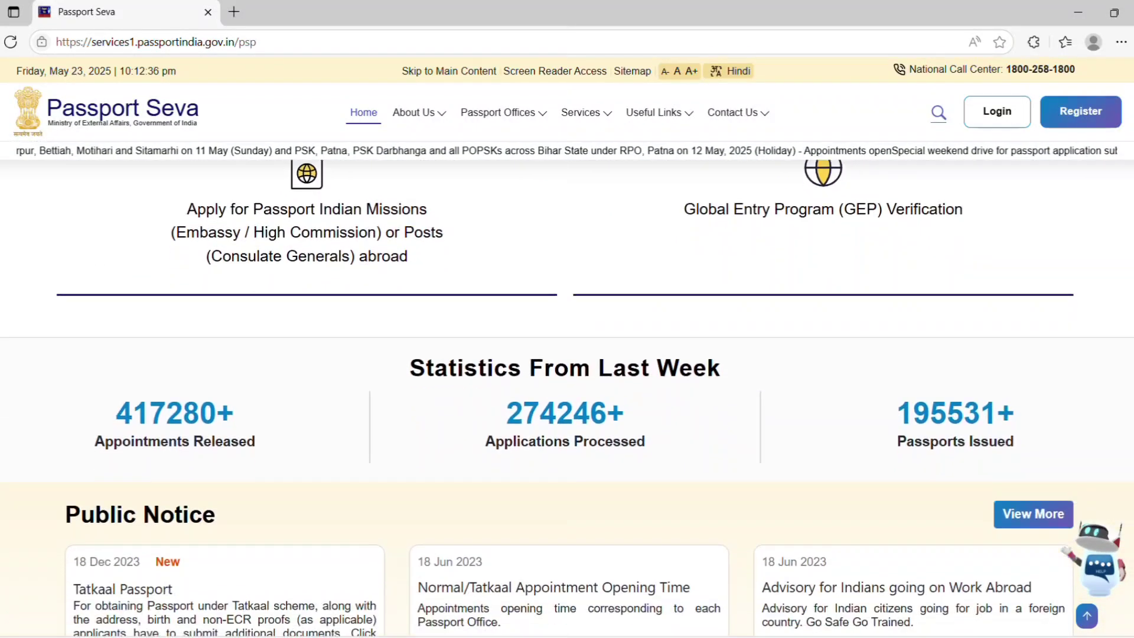
pyautogui.scroll(-1, 566, 354)
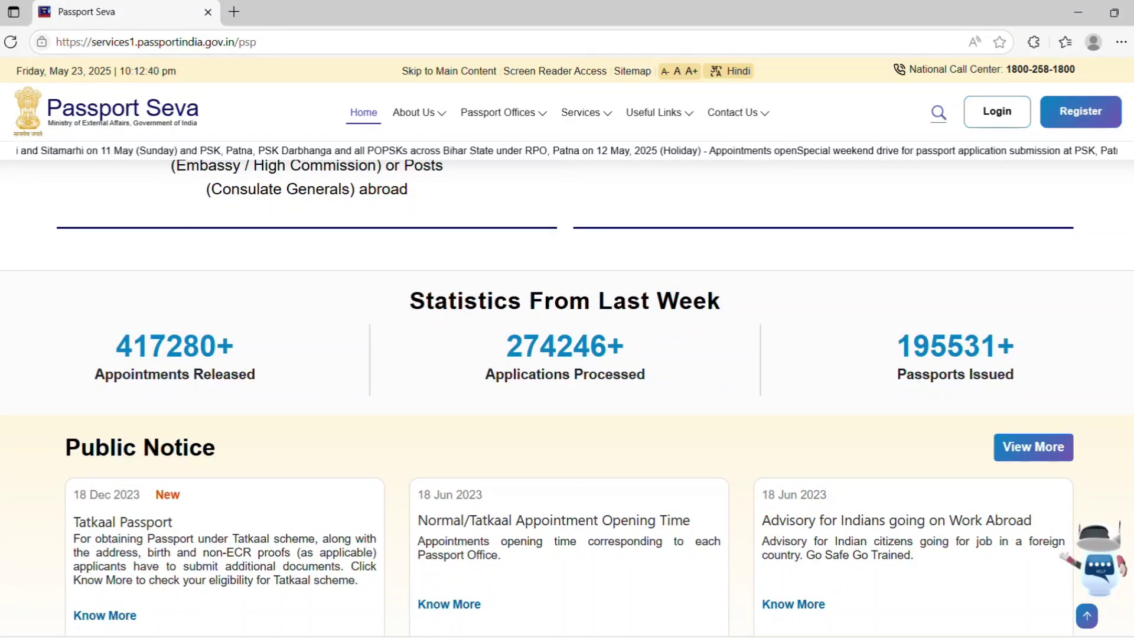
pyautogui.scroll(-5, 566, 355)
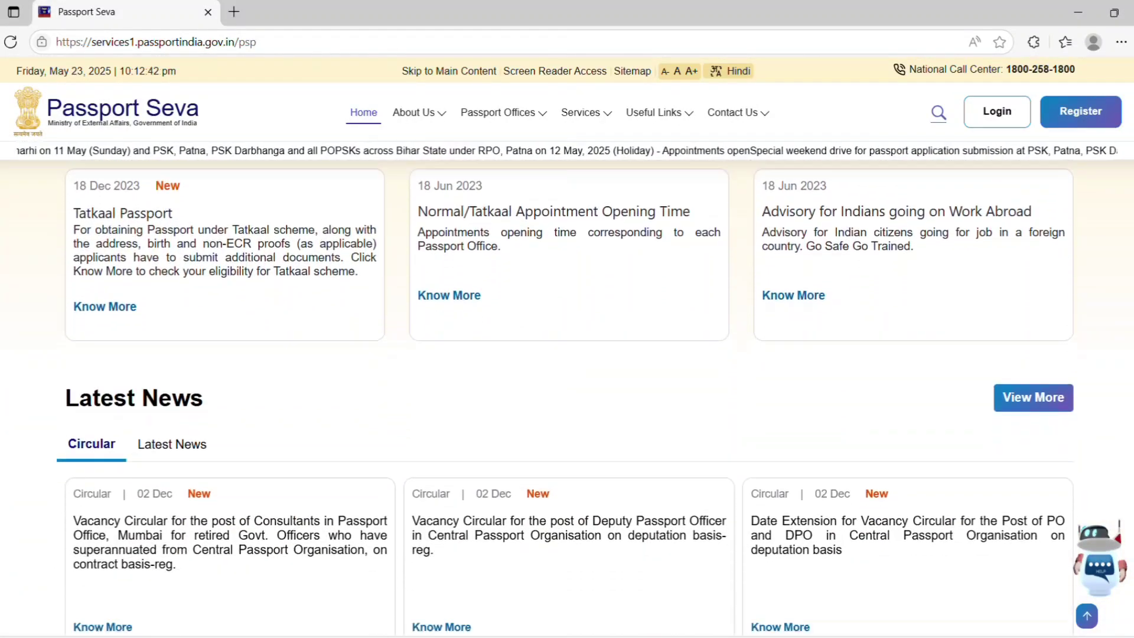
pyautogui.scroll(-3, 567, 355)
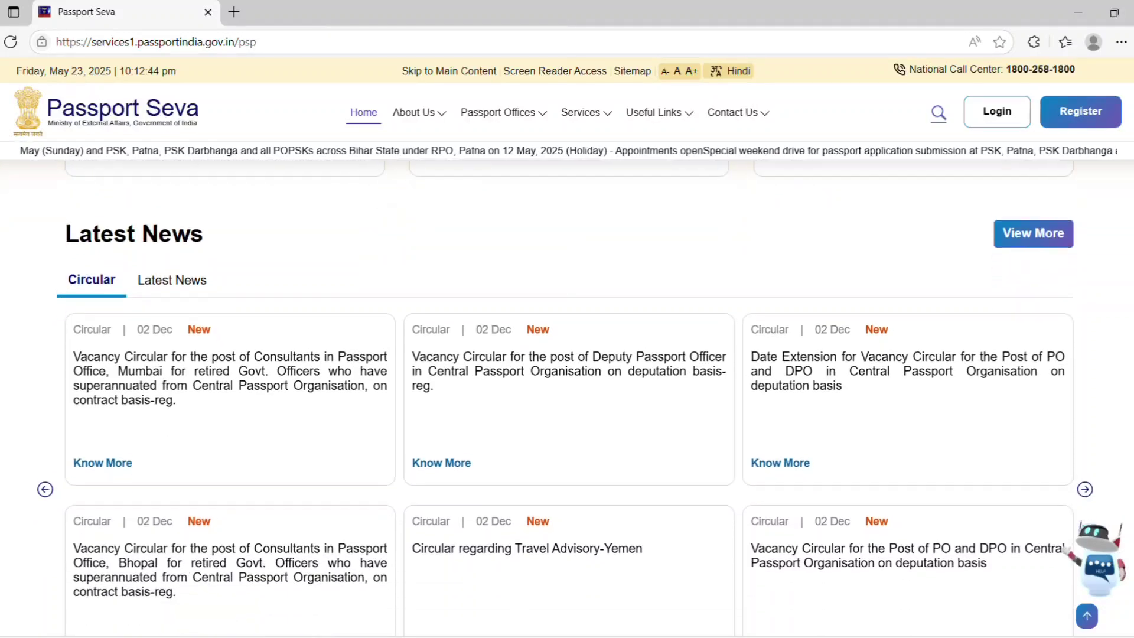
pyautogui.scroll(-15, 567, 354)
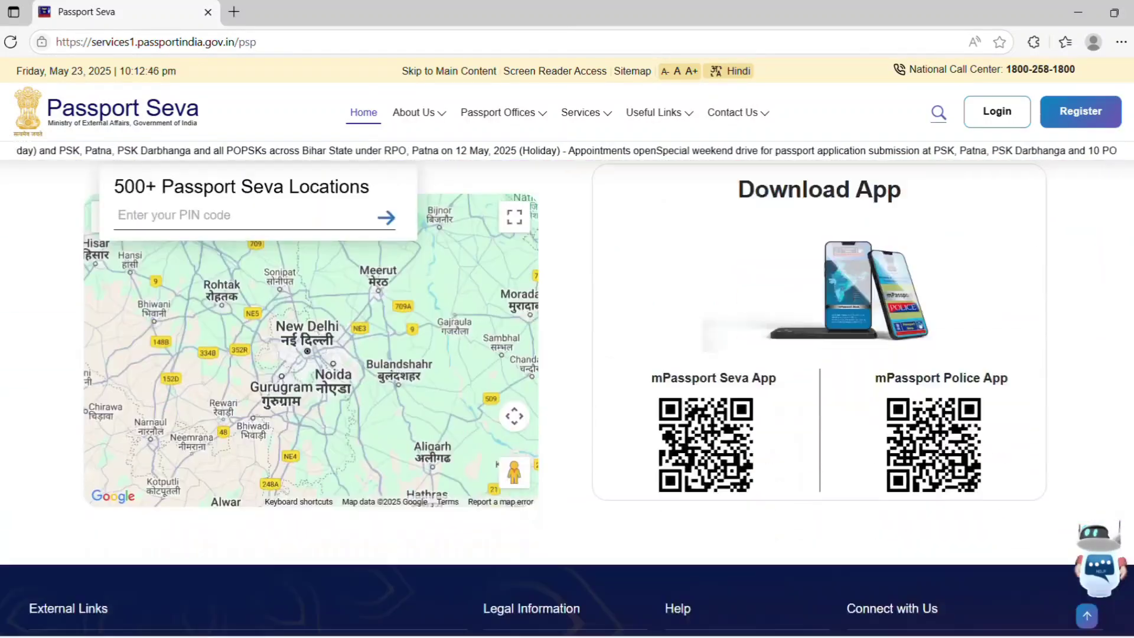
pyautogui.scroll(-5, 567, 354)
pyautogui.scroll(6, 567, 354)
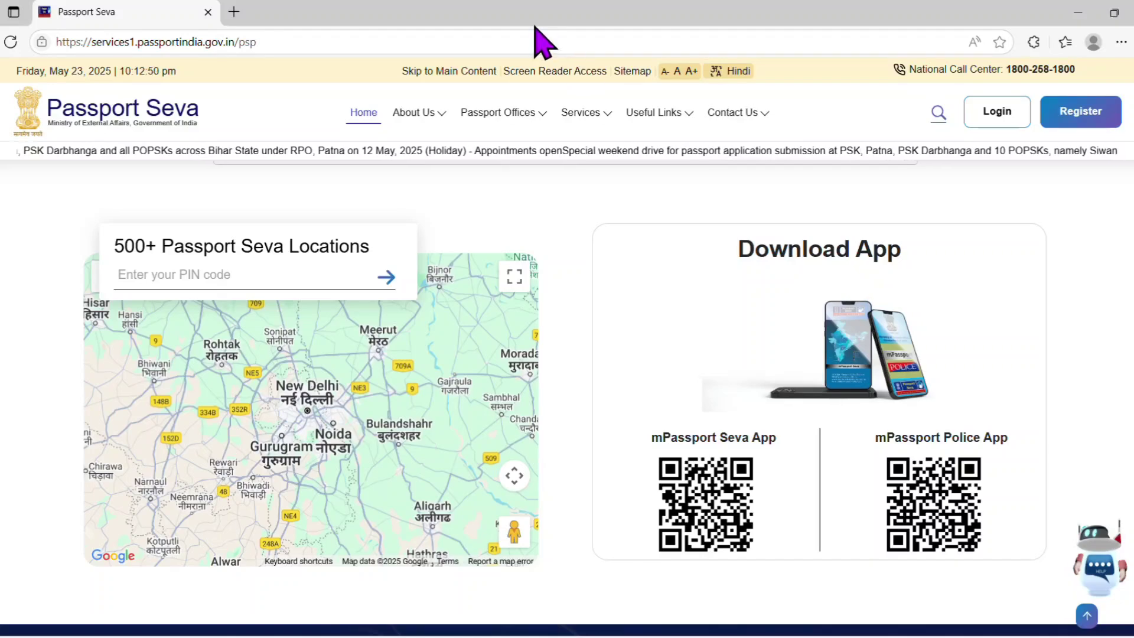
pyautogui.scroll(-2, 567, 413)
pyautogui.scroll(2, 567, 355)
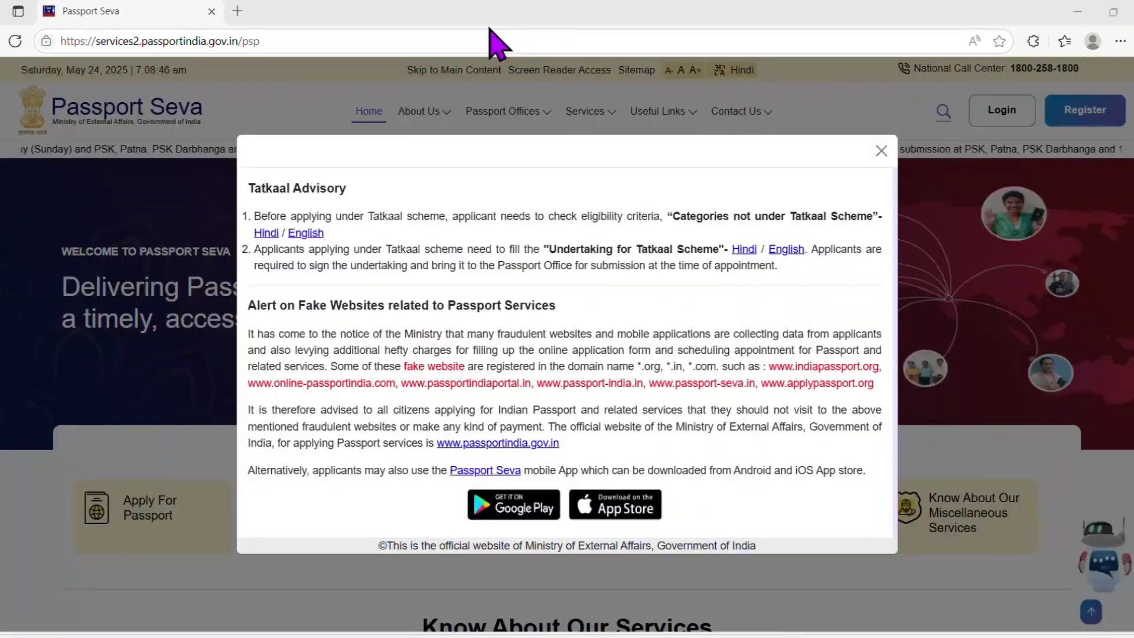
# - Dismiss the Tatkaal and fake website advisory and look over the Quick Links and Know About Our Services sections
pyautogui.click(881, 151)
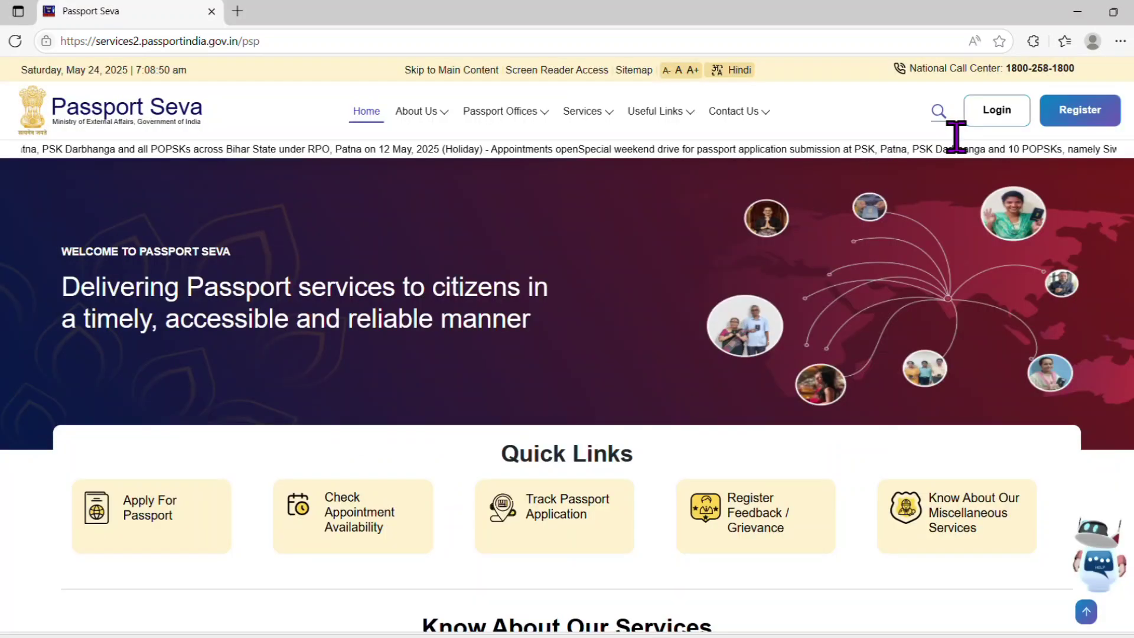
pyautogui.scroll(-4, 956, 137)
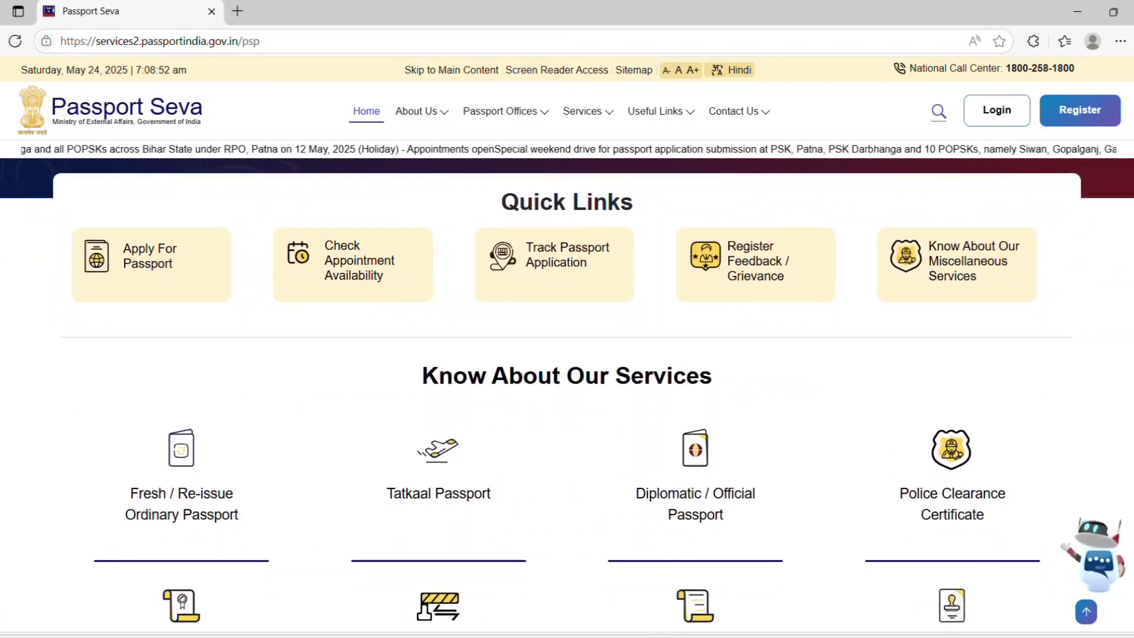
pyautogui.scroll(-2, 1081, 119)
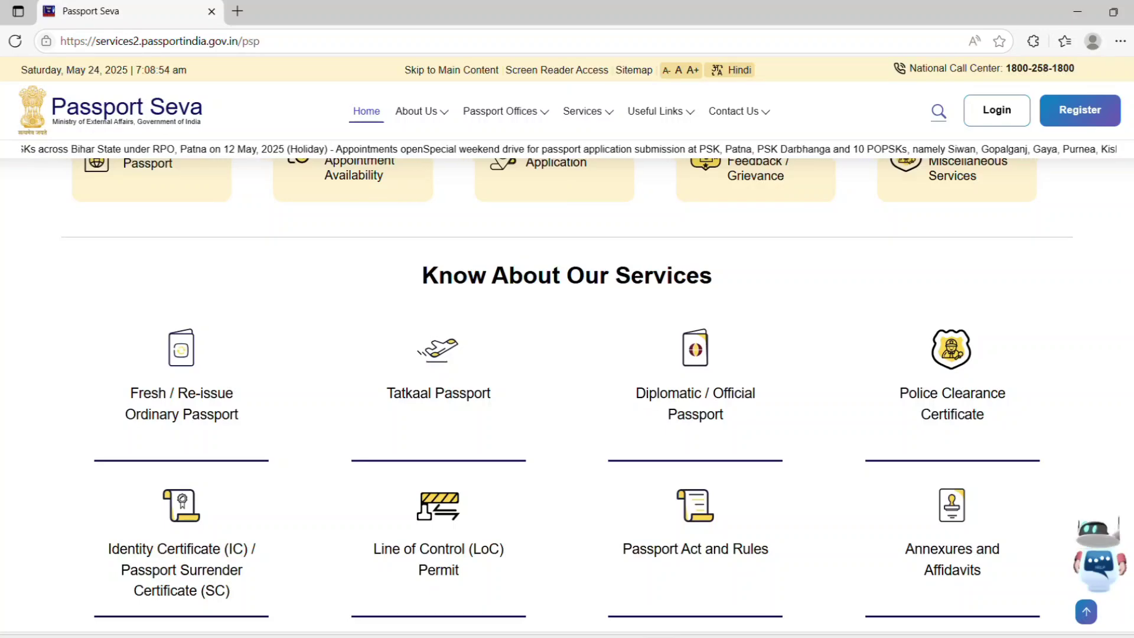
pyautogui.scroll(6, 567, 390)
pyautogui.scroll(-6, 567, 390)
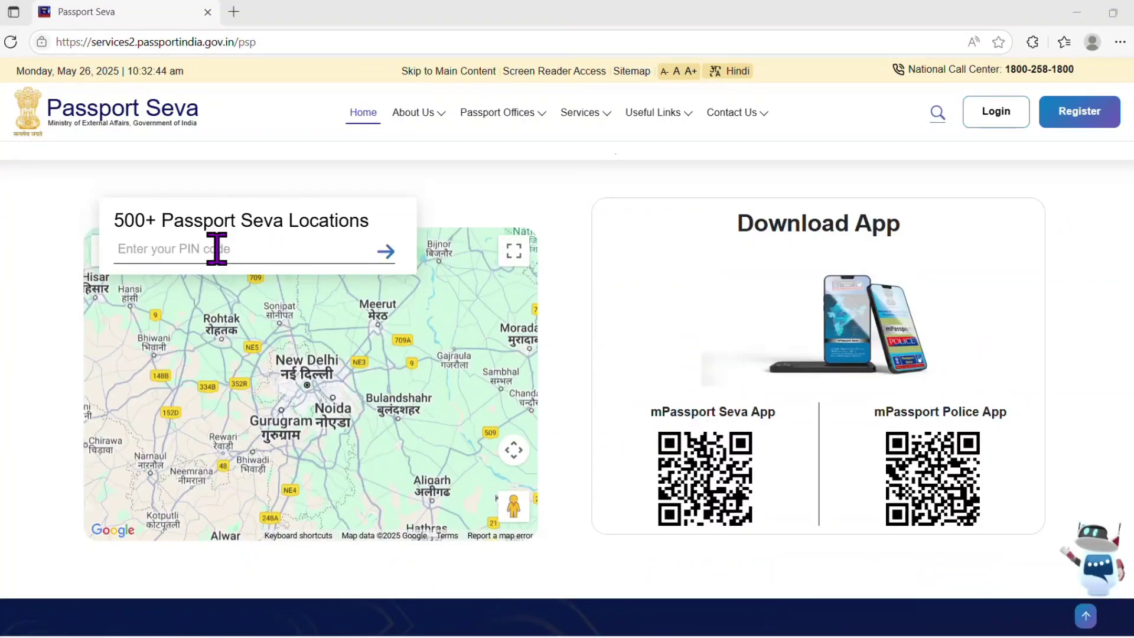
# - Search the Passport Seva locations map with the saved postal code and examine the nearby offices
pyautogui.click(217, 248)
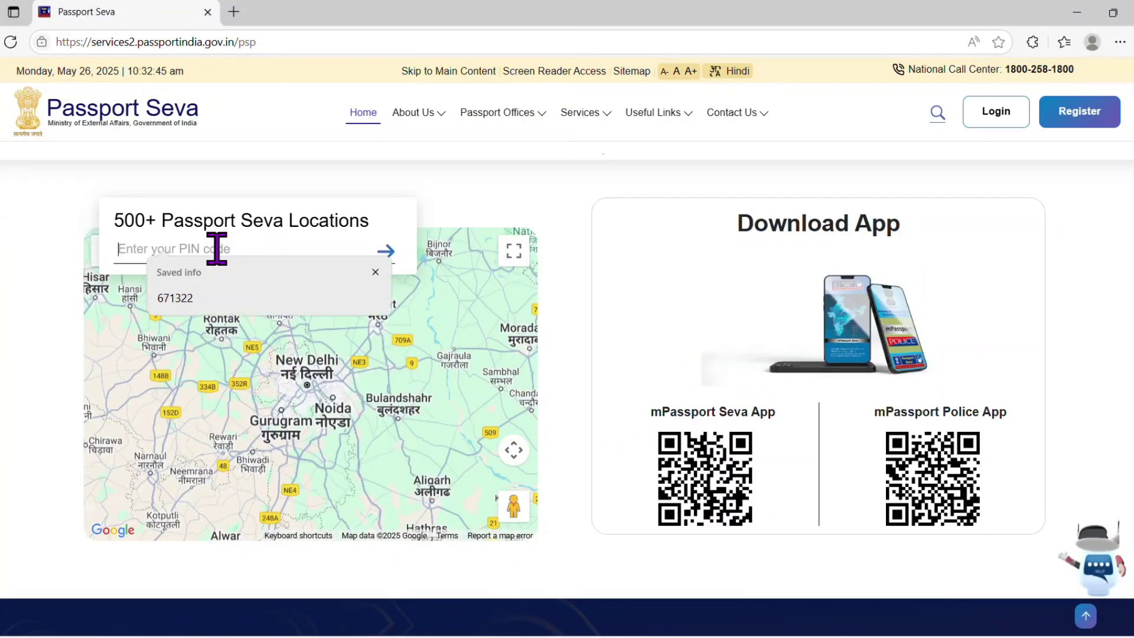
pyautogui.click(172, 299)
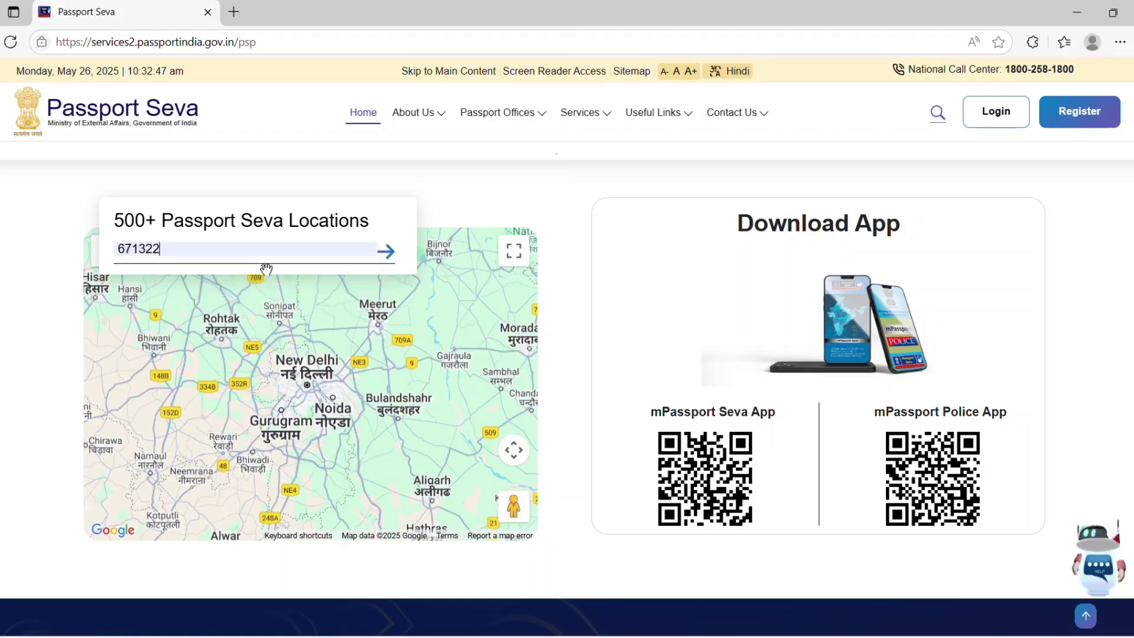
pyautogui.click(387, 252)
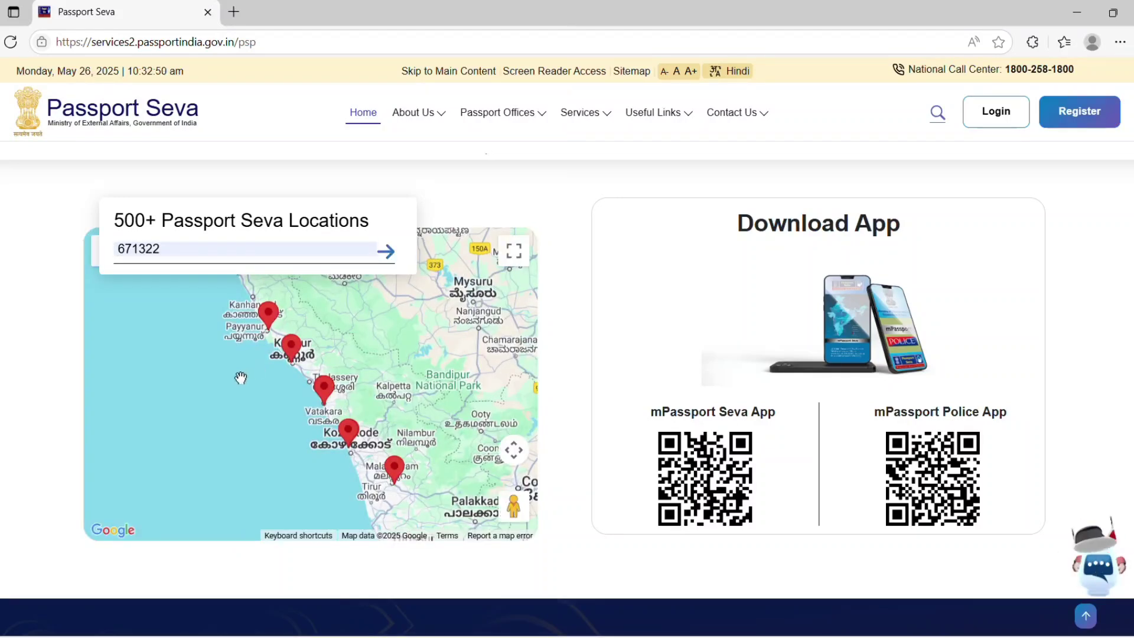
pyautogui.moveTo(245, 403); pyautogui.dragTo(194, 403)
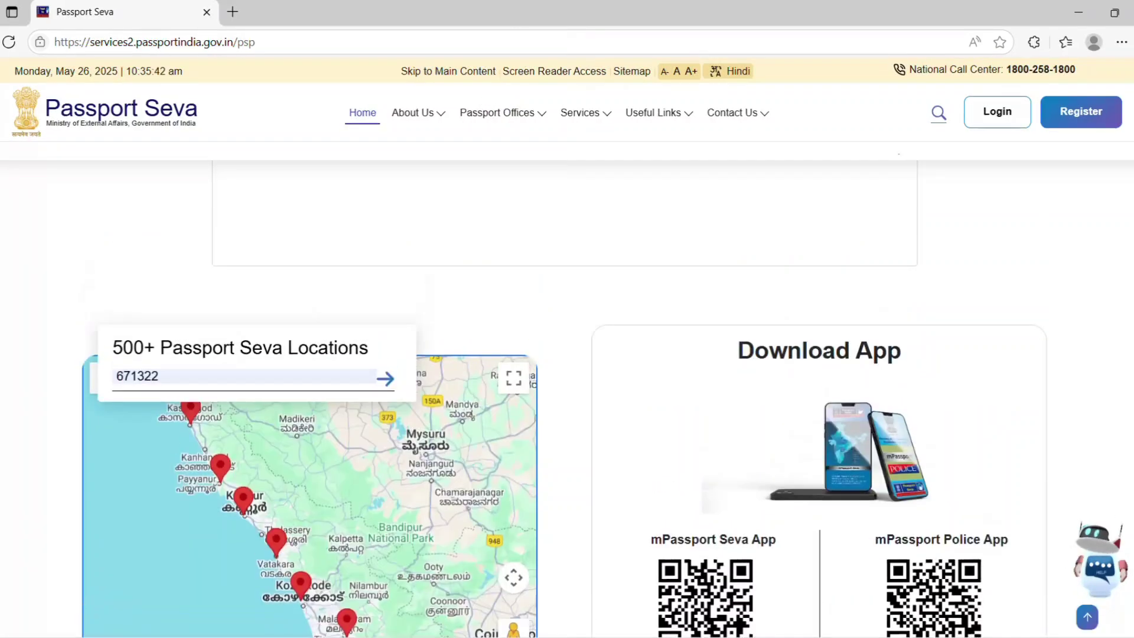
# - Open the list of passport offices in India and go to the Kozhikode regional office's page
pyautogui.scroll(3, 514, 115)
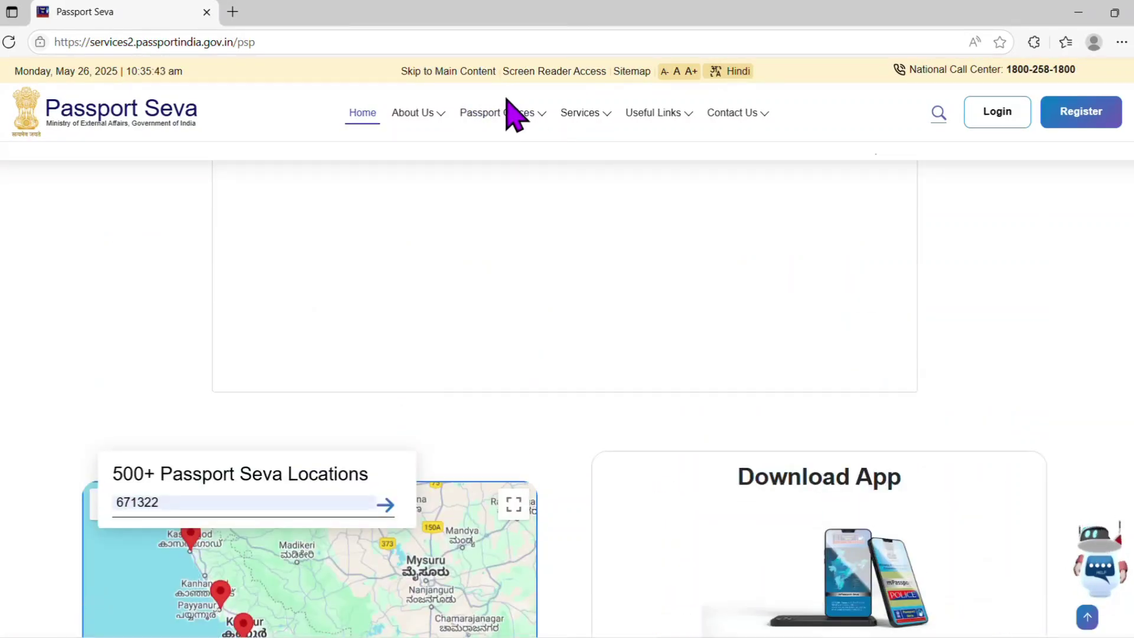
pyautogui.click(535, 113)
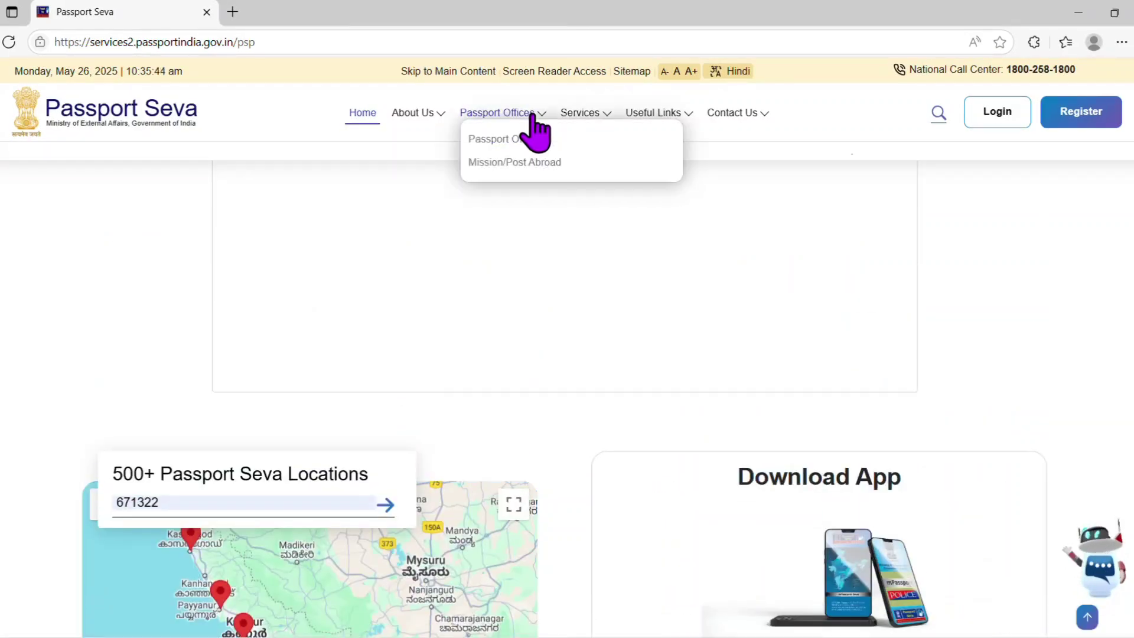
pyautogui.click(501, 138)
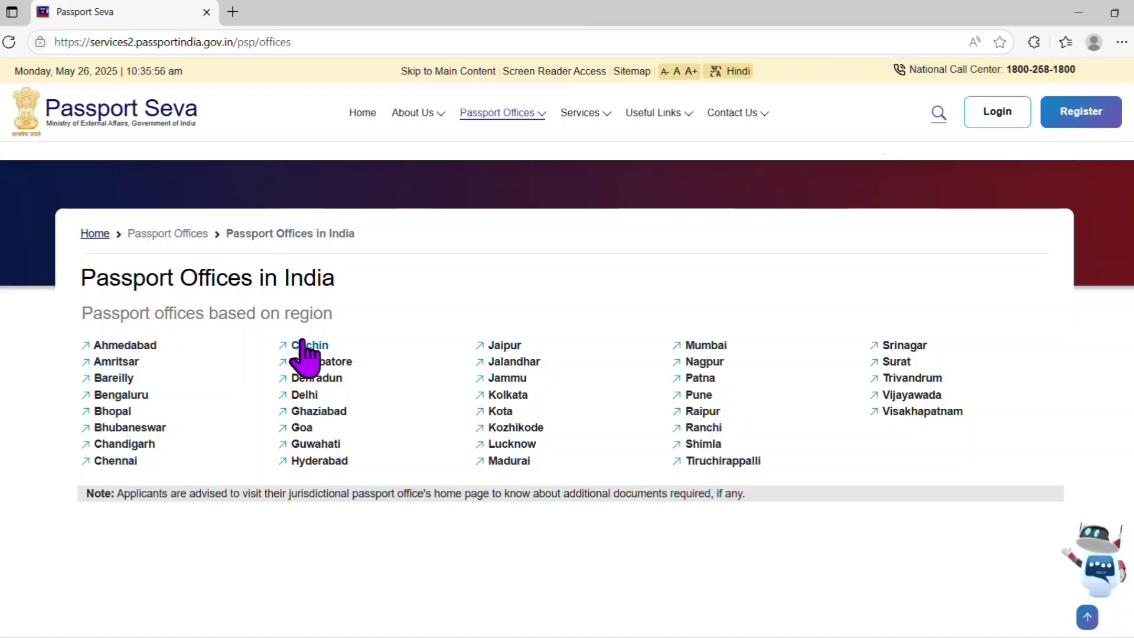
pyautogui.click(519, 430)
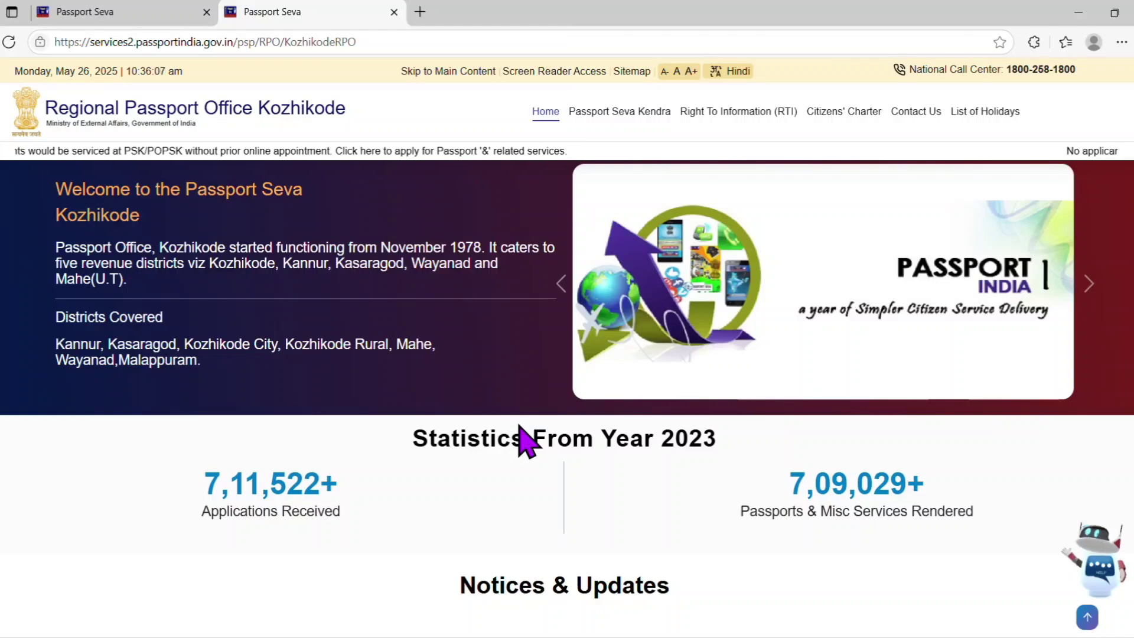
# - Open the Kozhikode office's Passport Seva Kendra list and examine its centres and addresses, especially the Post Office PSK Kasargod entry
pyautogui.click(606, 113)
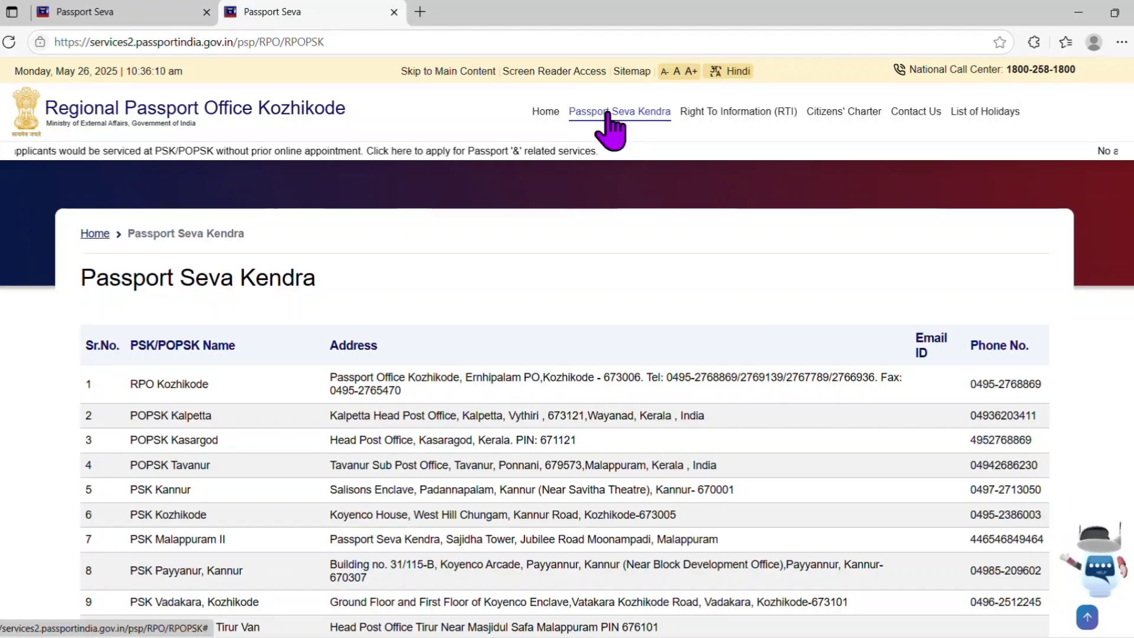
pyautogui.scroll(-5, 567, 389)
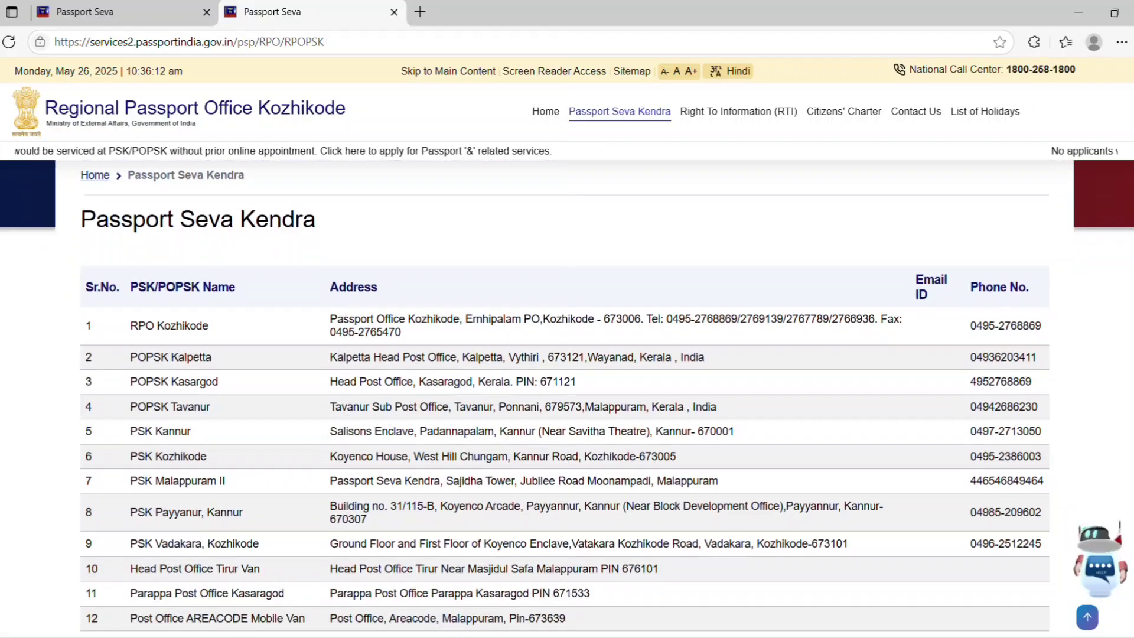
pyautogui.scroll(-4, 566, 390)
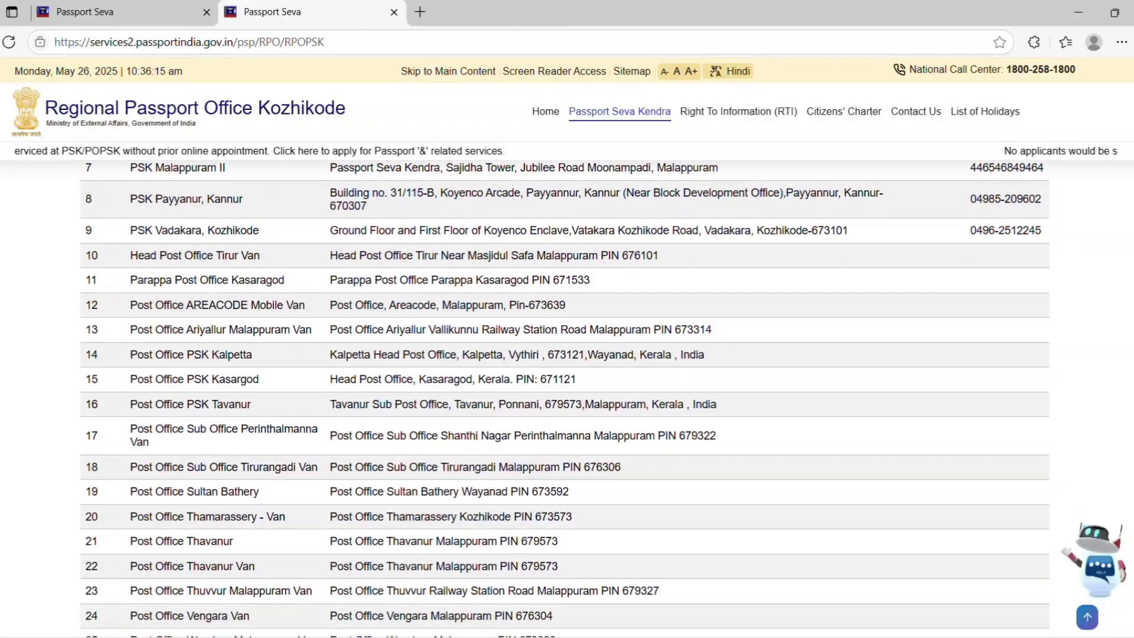
pyautogui.scroll(-1, 567, 390)
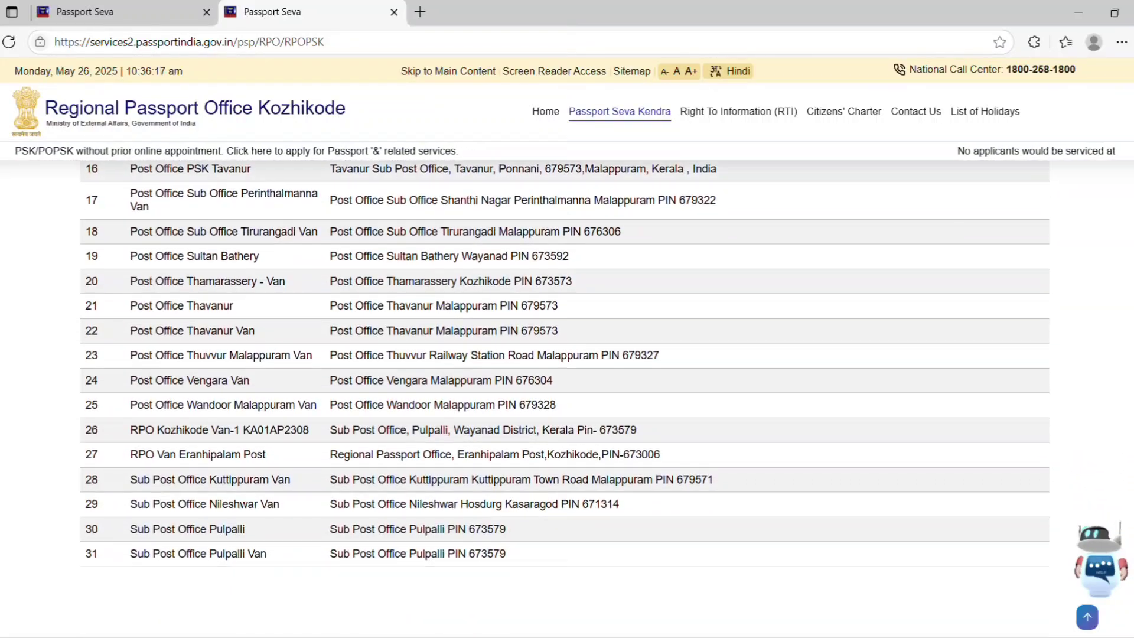
pyautogui.scroll(1, 567, 389)
pyautogui.scroll(2, 567, 389)
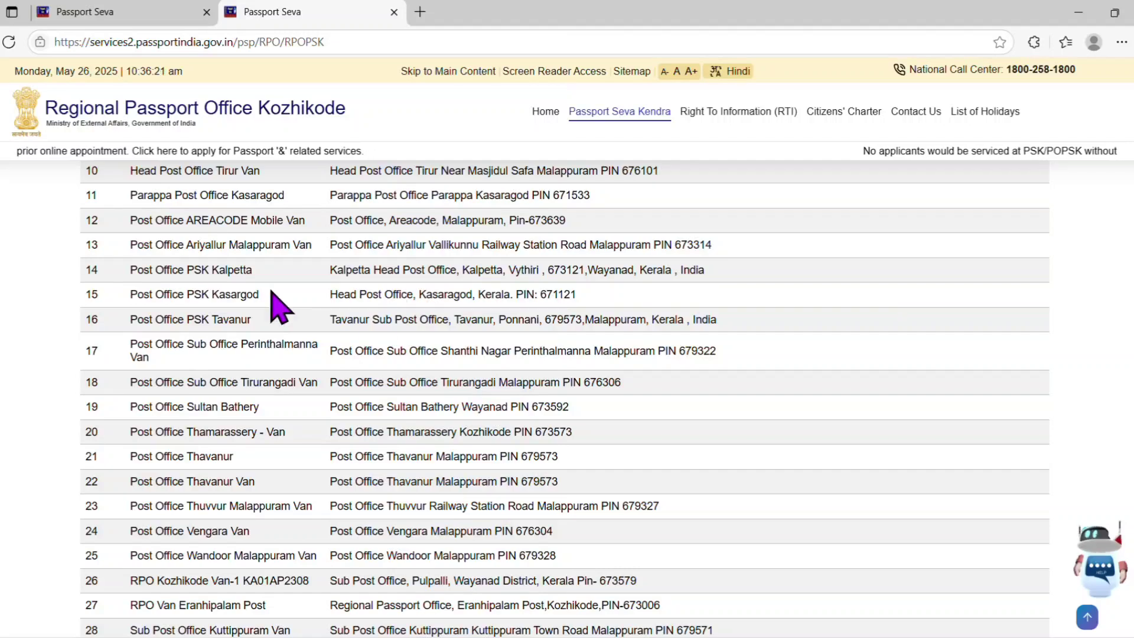
pyautogui.moveTo(266, 294); pyautogui.dragTo(189, 291)
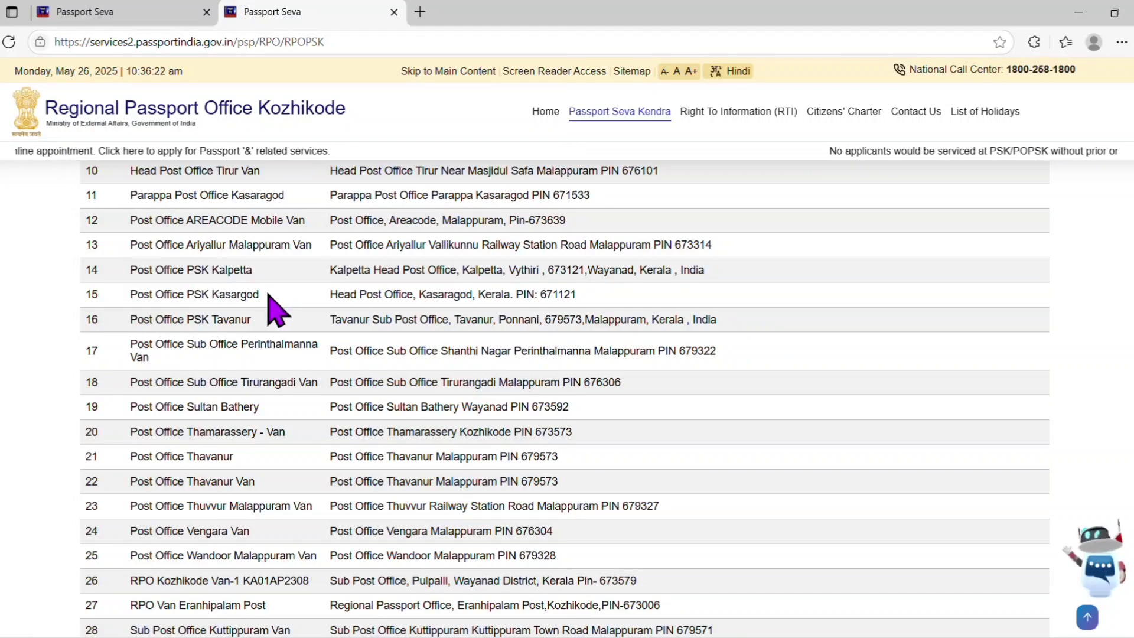
pyautogui.moveTo(267, 293); pyautogui.dragTo(187, 295)
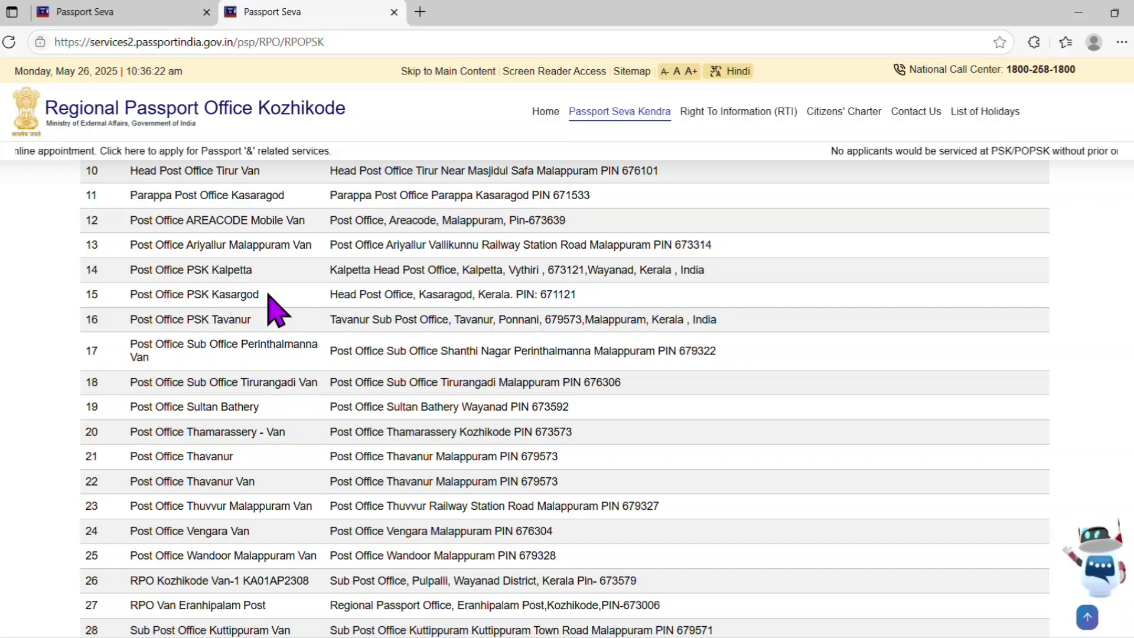
pyautogui.moveTo(267, 294); pyautogui.dragTo(839, 365)
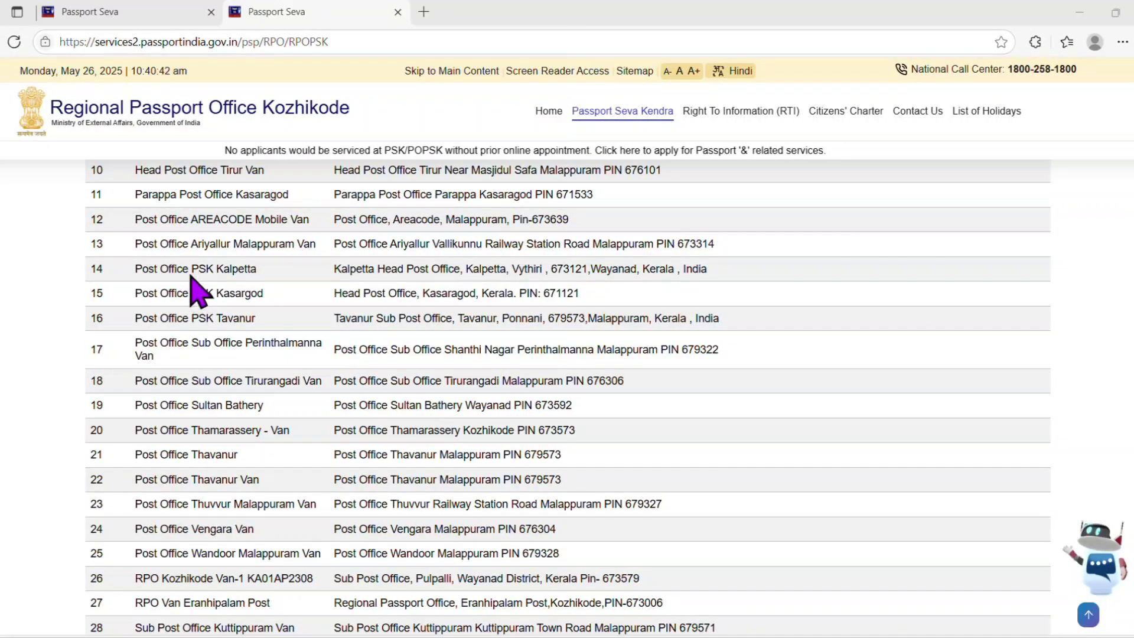
# - Return to the main portal, open the new user registration form and set the passport office to Kozhikode
pyautogui.click(141, 13)
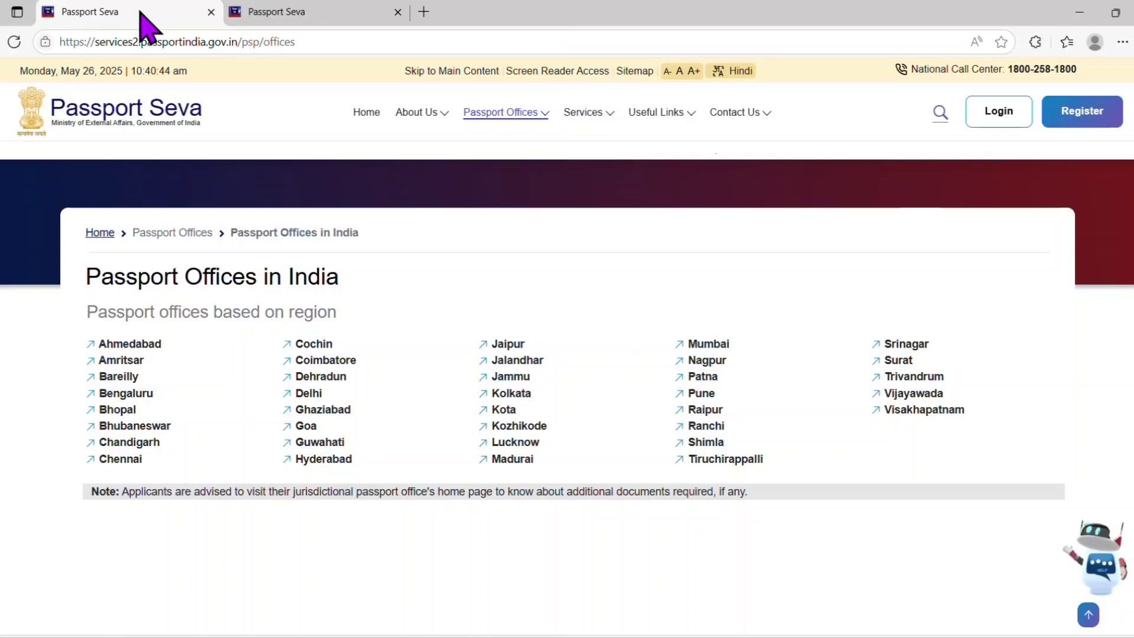
pyautogui.click(1084, 115)
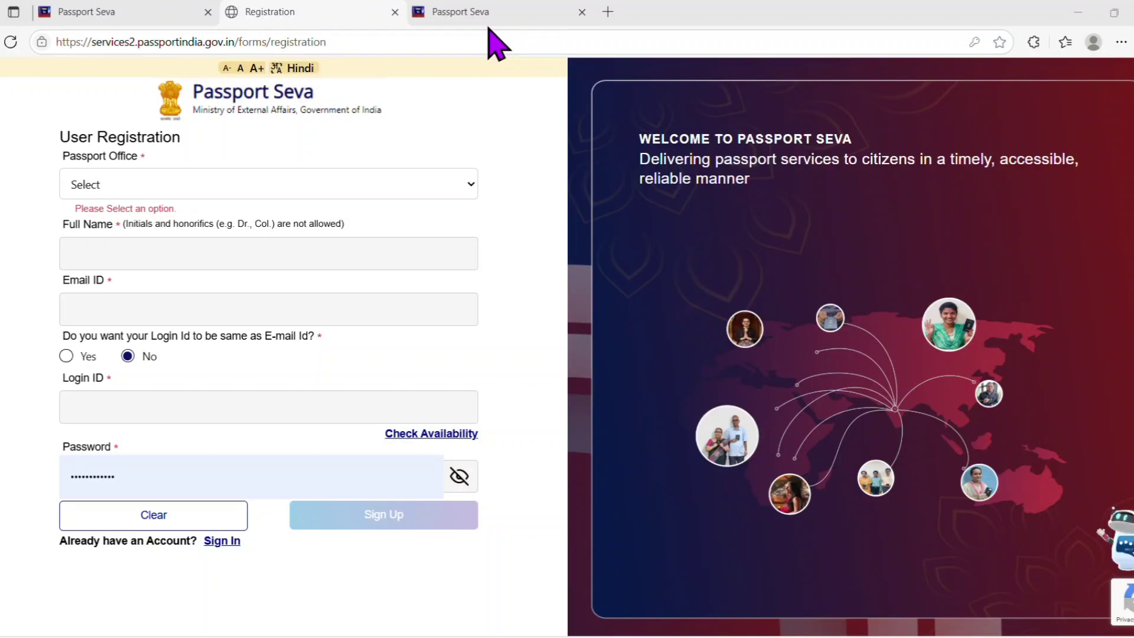
pyautogui.click(434, 196)
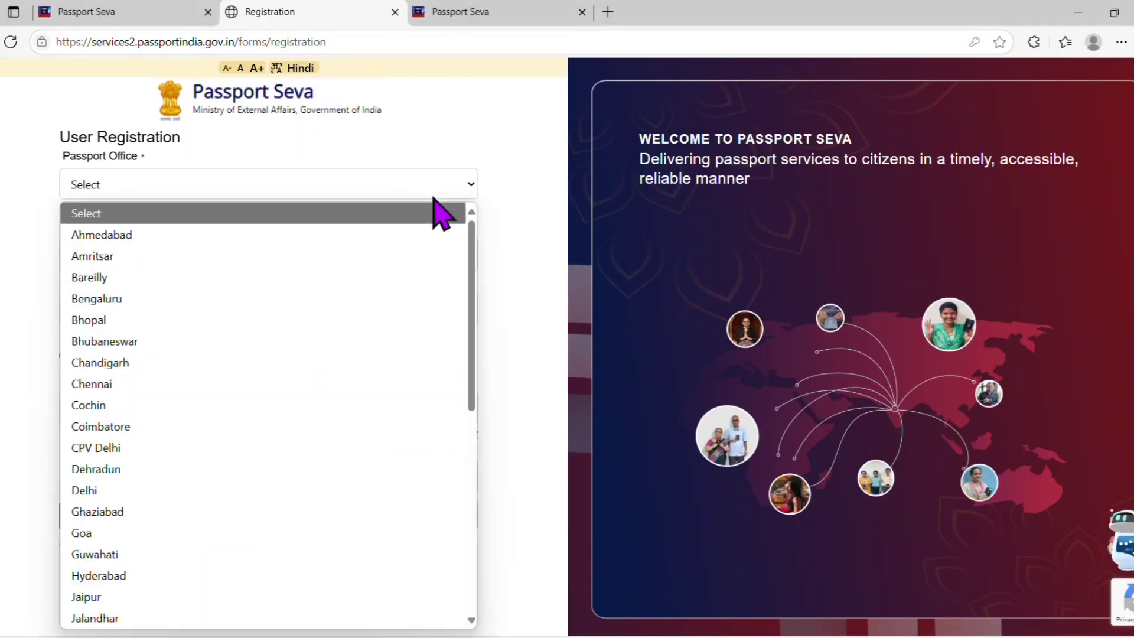
pyautogui.press('k')
pyautogui.press('k')
pyautogui.press('k')
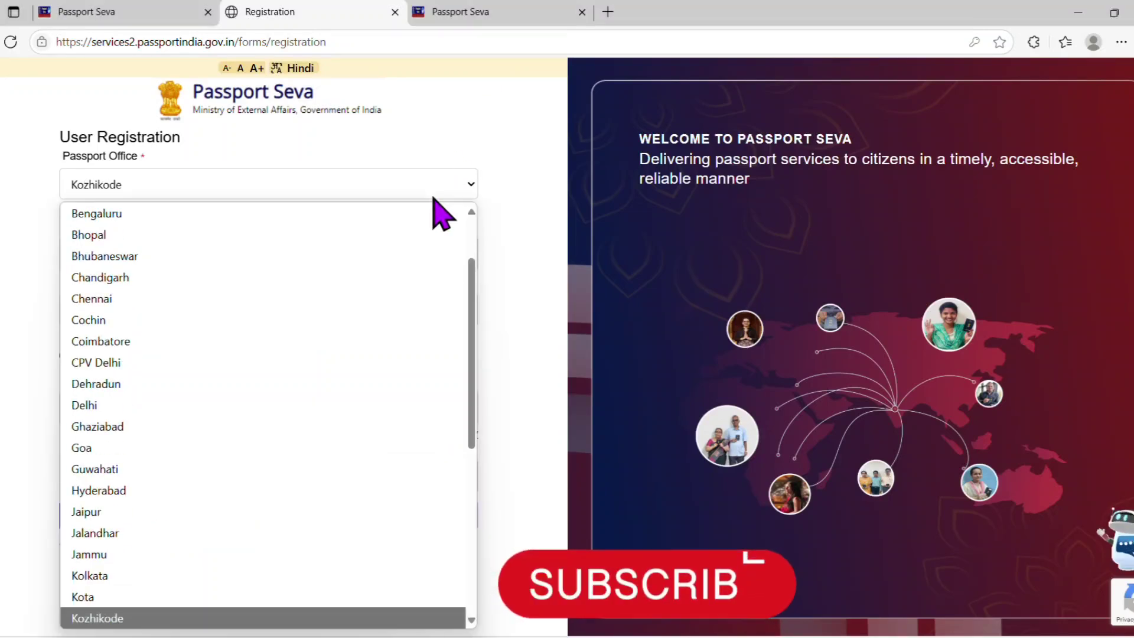
pyautogui.press('Return')
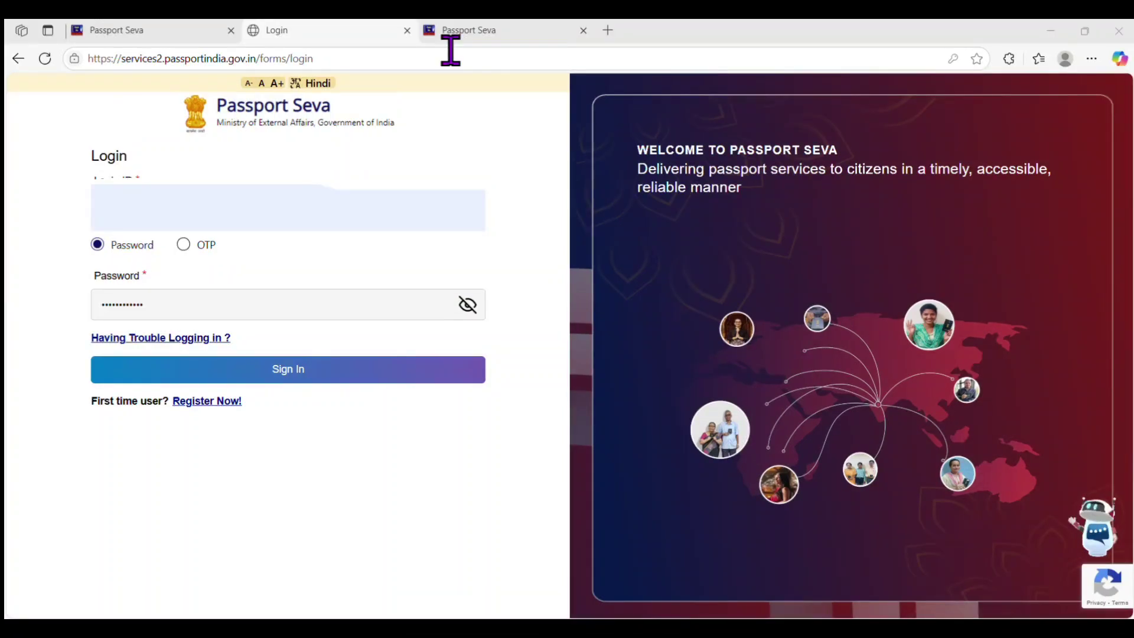
# - Choose OTP as the sign-in method on the login form and acknowledge the caution about redirection to the new portal
pyautogui.click(184, 244)
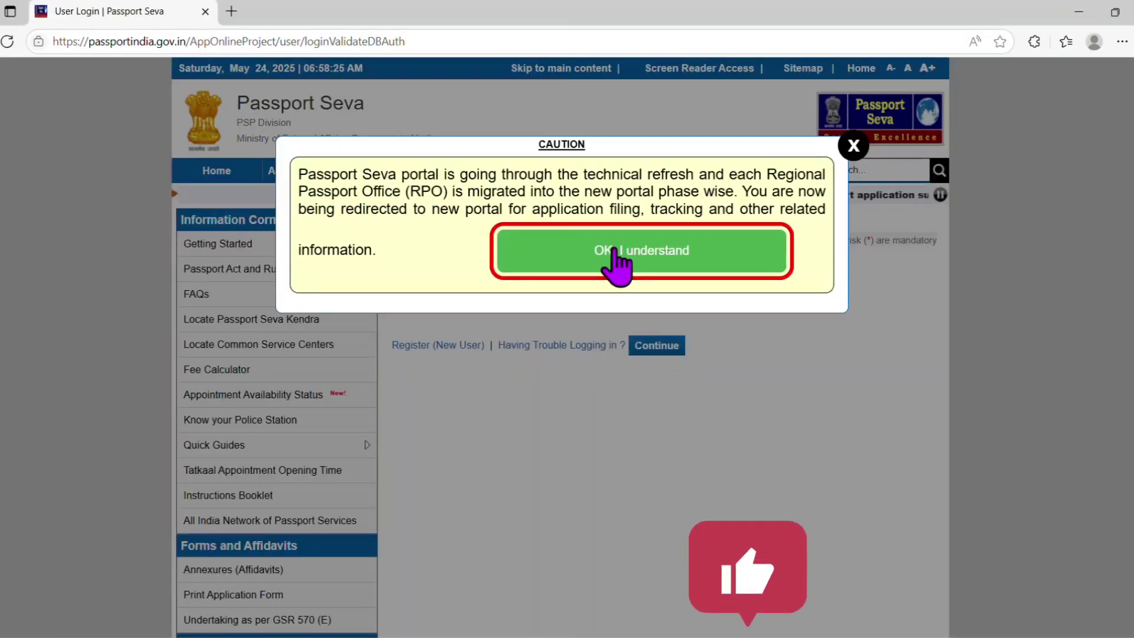
pyautogui.click(615, 249)
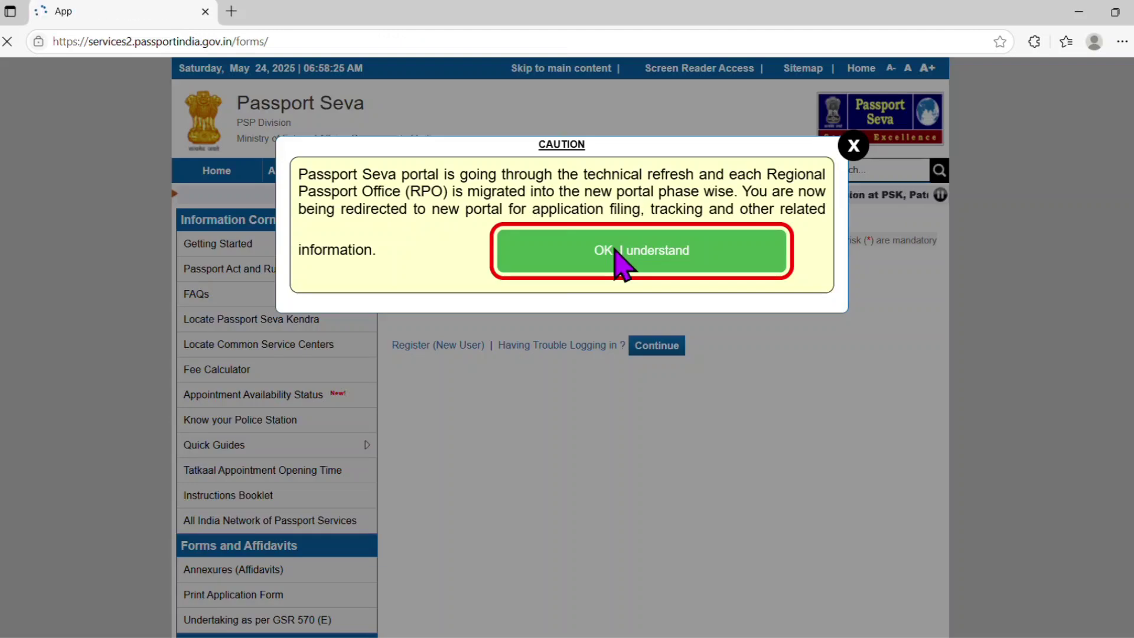